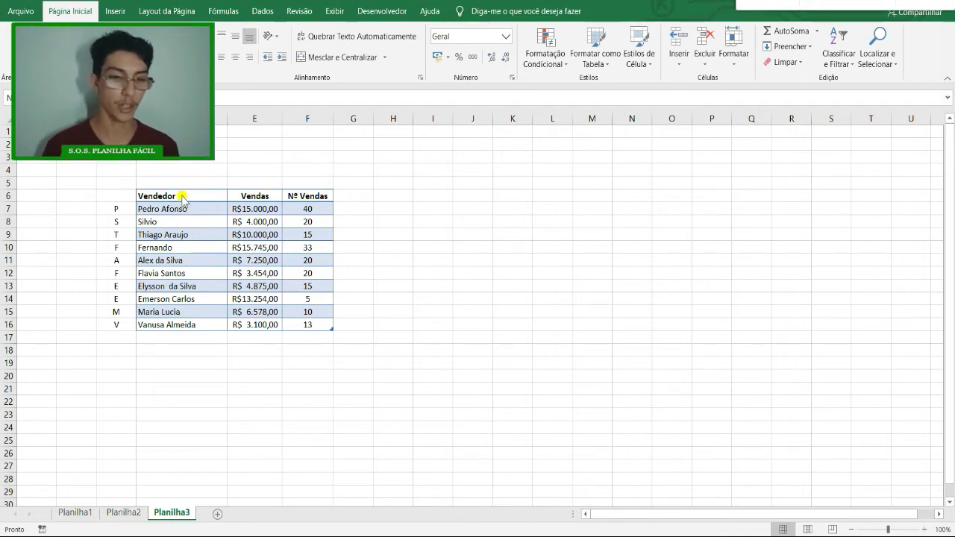
Step: Start a custom sort on the whole seller table, with the first level sorting Vendedor by cell values from A to Z
left_click_drag(181, 197, 296, 325)
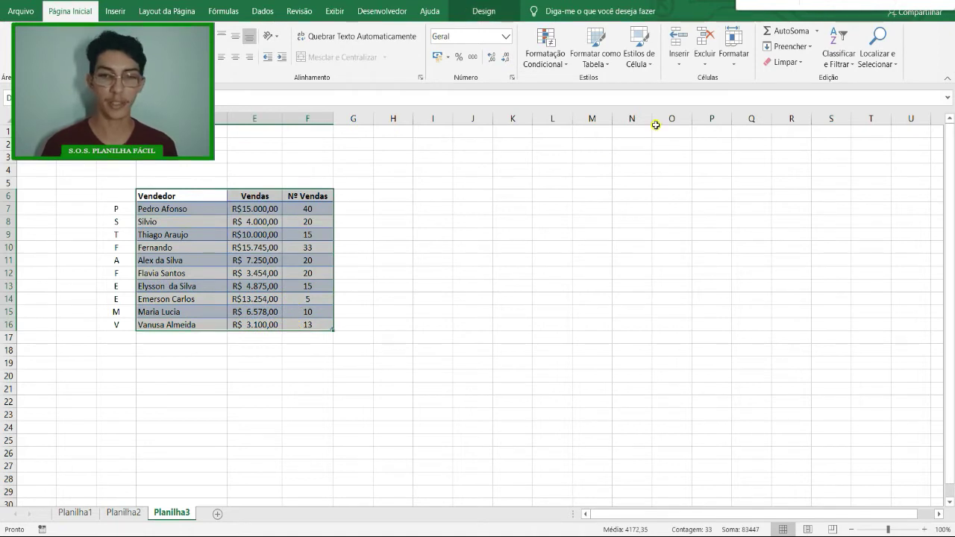
left_click(849, 67)
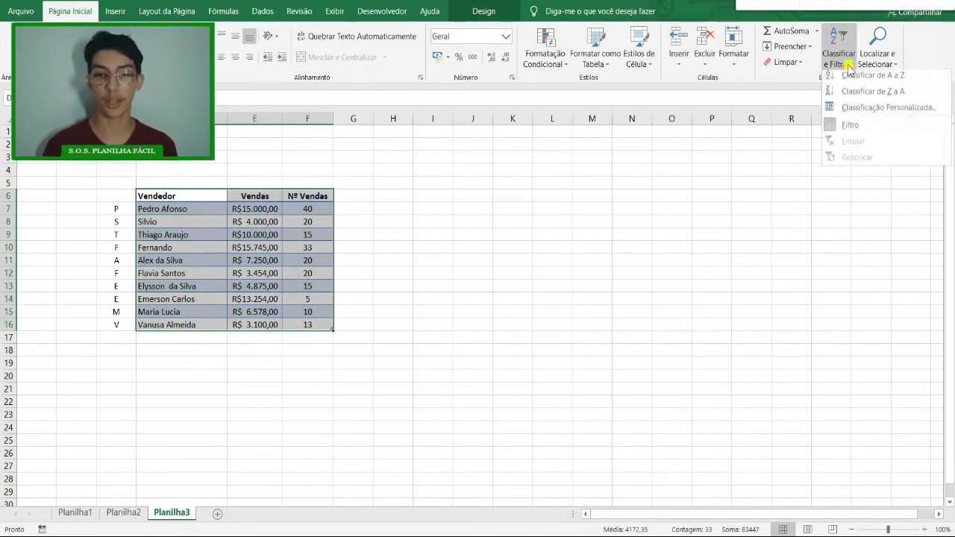
left_click(926, 111)
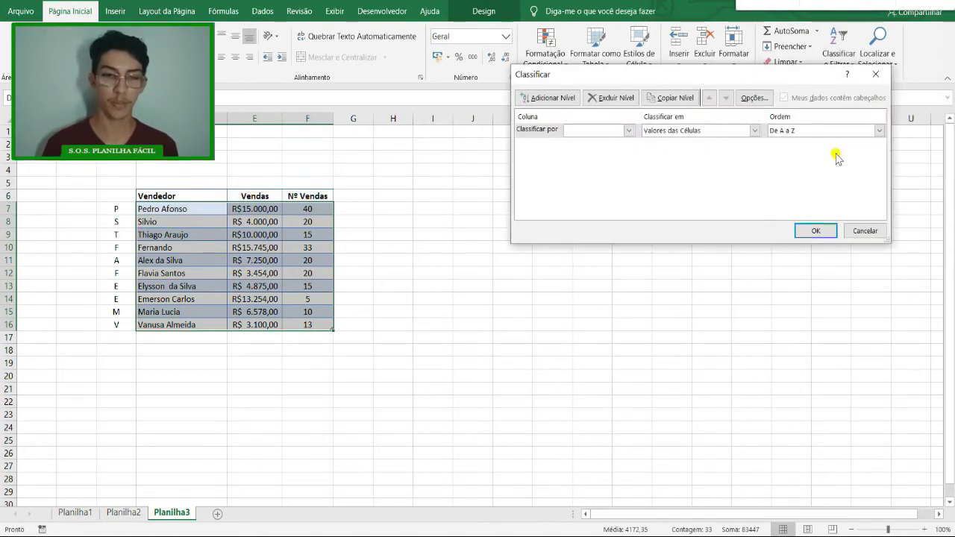
left_click_drag(639, 71, 565, 150)
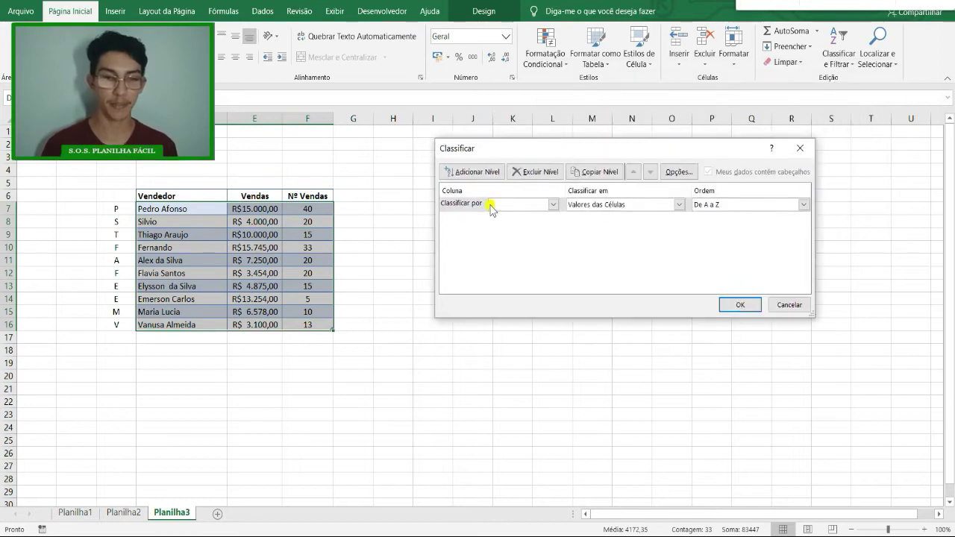
left_click(553, 205)
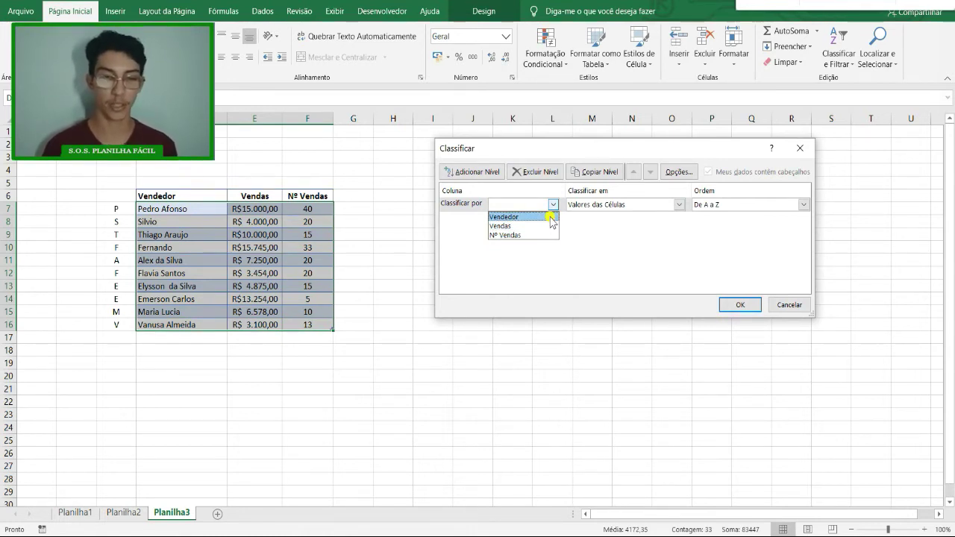
left_click(551, 217)
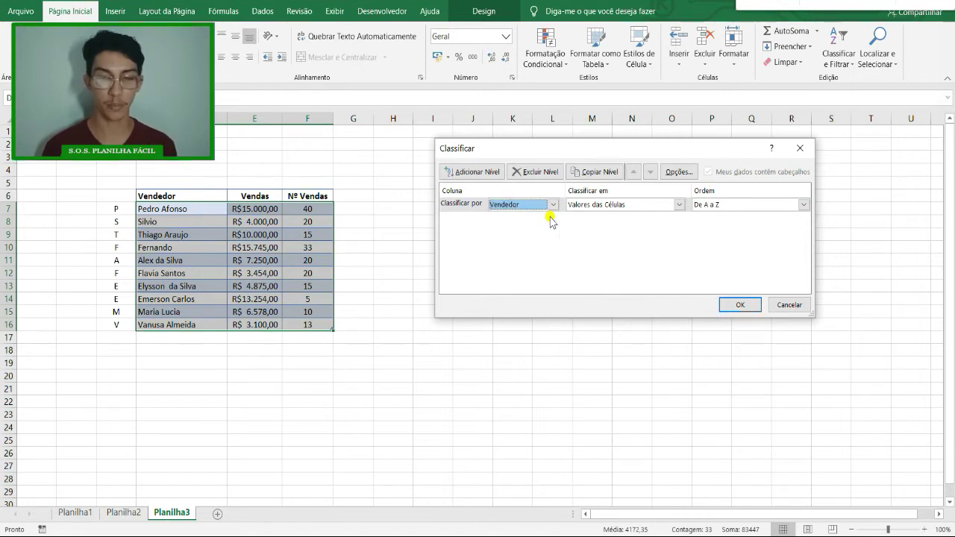
left_click(679, 206)
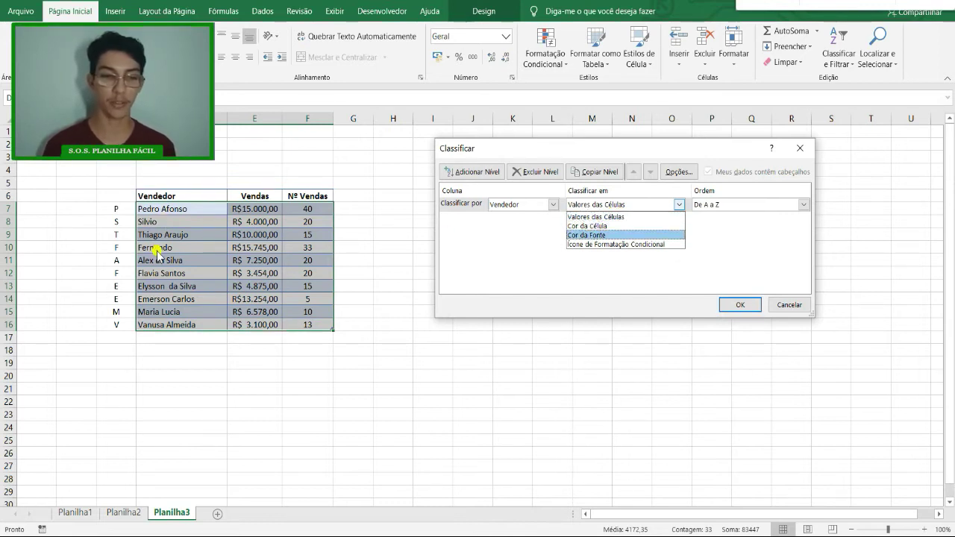
left_click(644, 217)
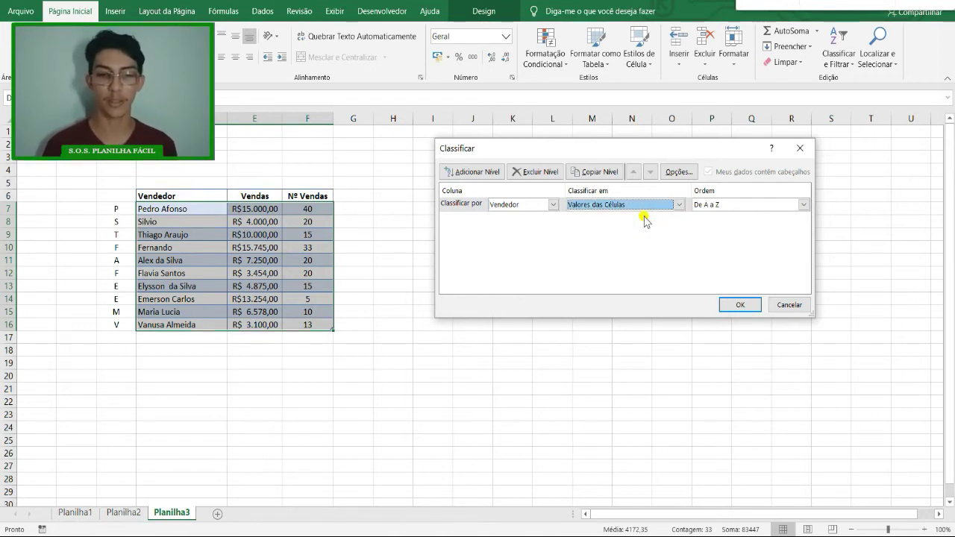
left_click(805, 204)
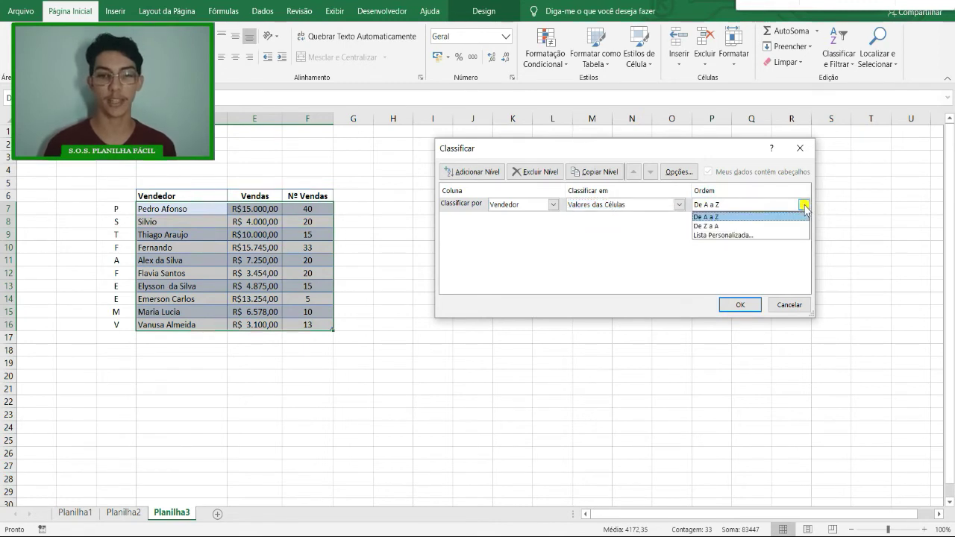
left_click(734, 218)
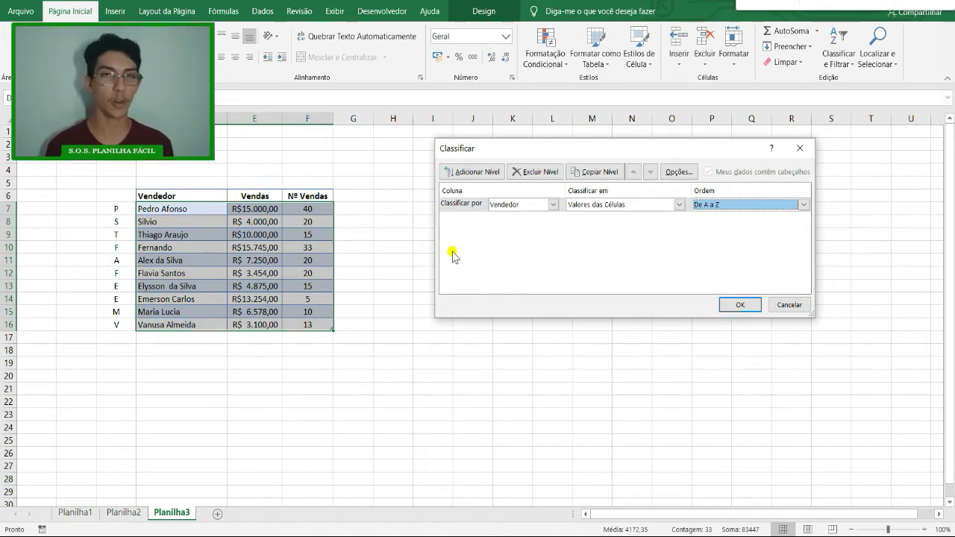
Step: Add a second sort level on Vendas, ordered Do Maior para o Menor
left_click(497, 177)
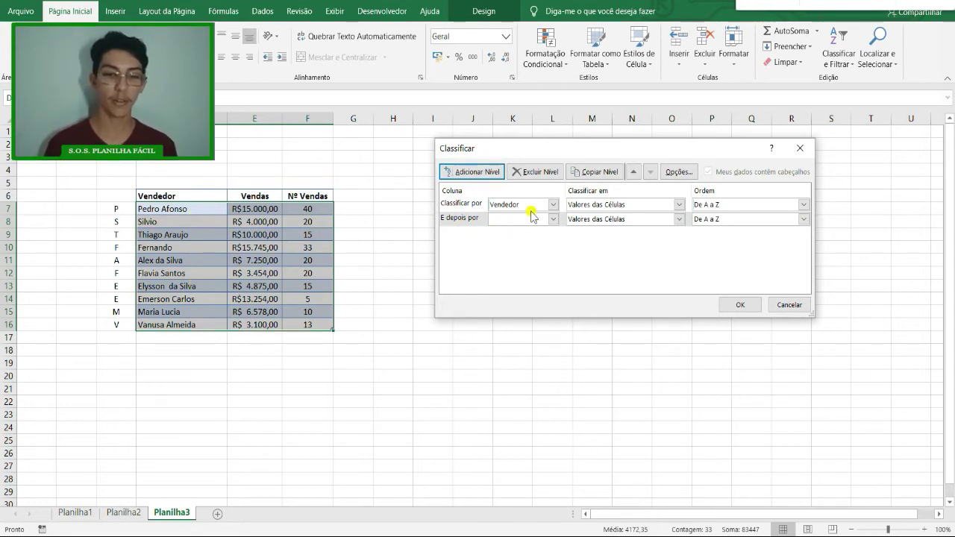
left_click(553, 219)
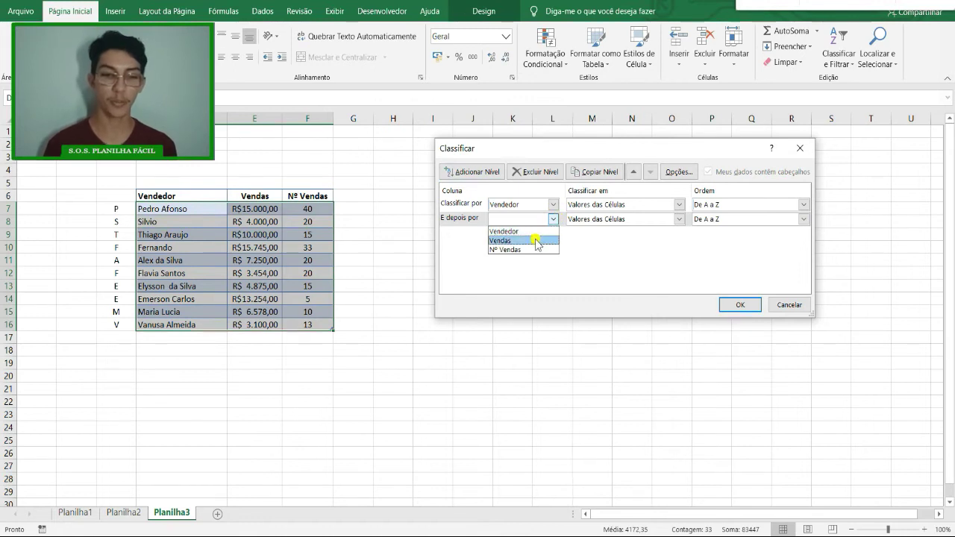
left_click(535, 241)
left_click(796, 221)
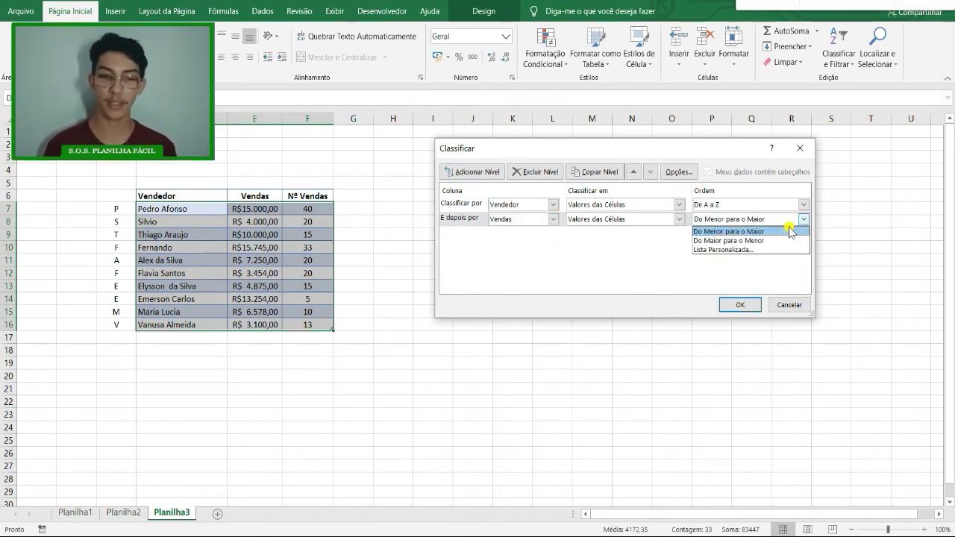
left_click(776, 240)
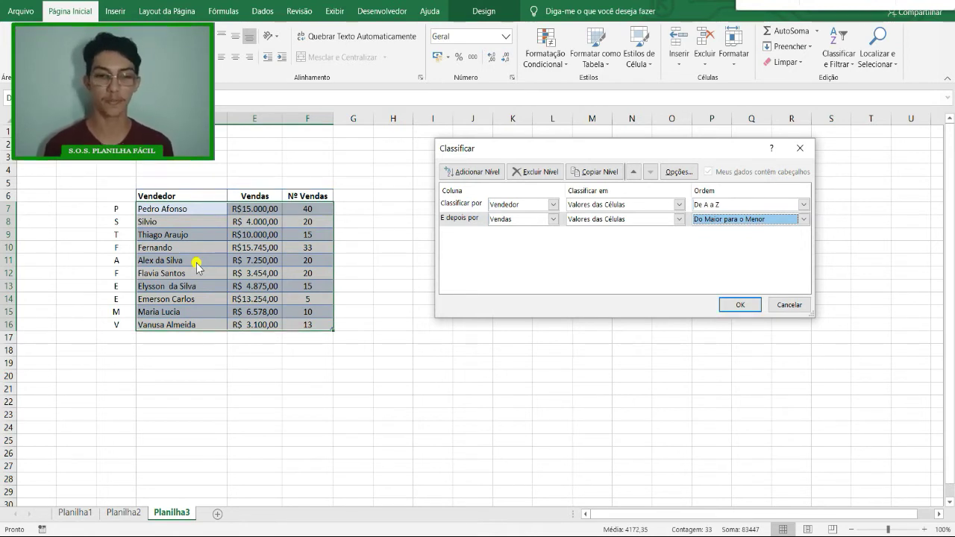
left_click(552, 218)
left_click(515, 244)
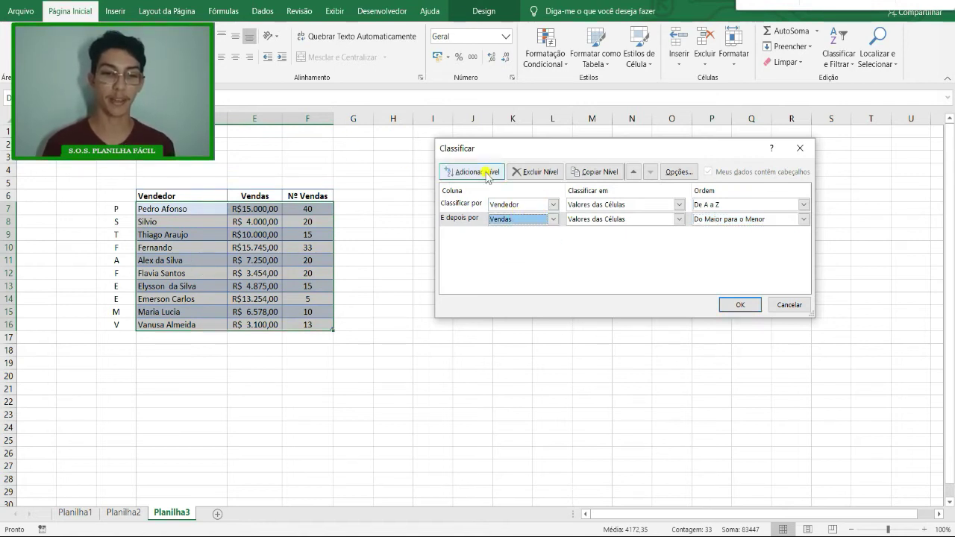
left_click(553, 219)
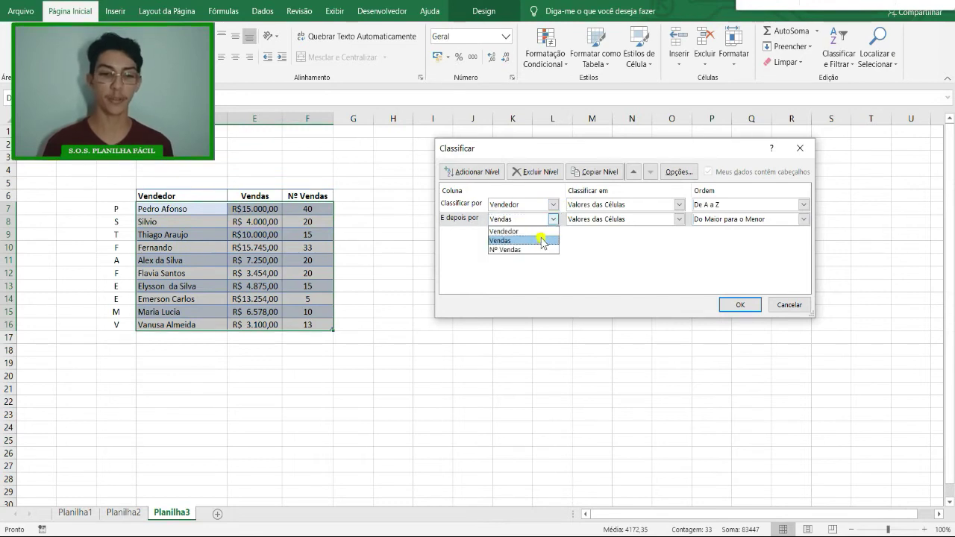
left_click(541, 244)
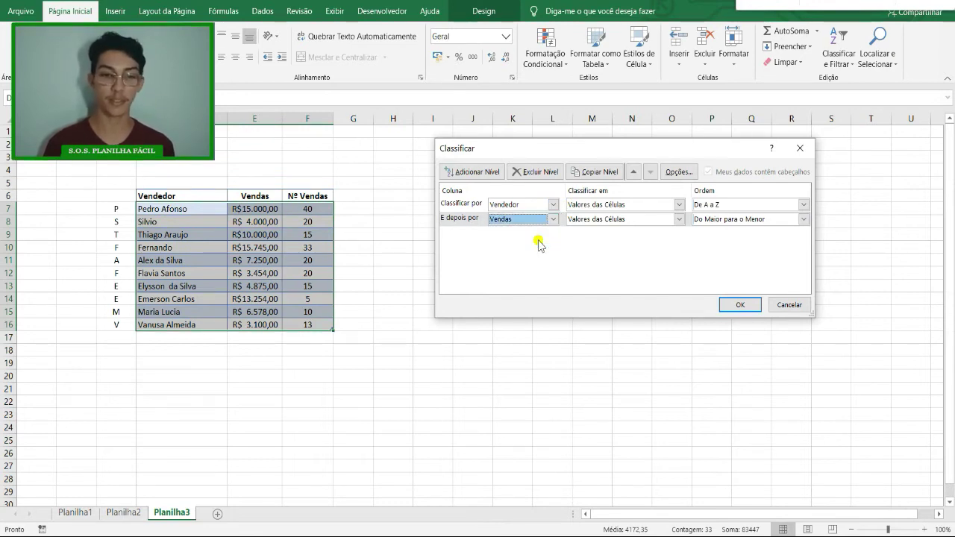
Step: Add a third sort level on Nº Vendas, ordered Do Menor para o Maior, and apply the sort
left_click(485, 172)
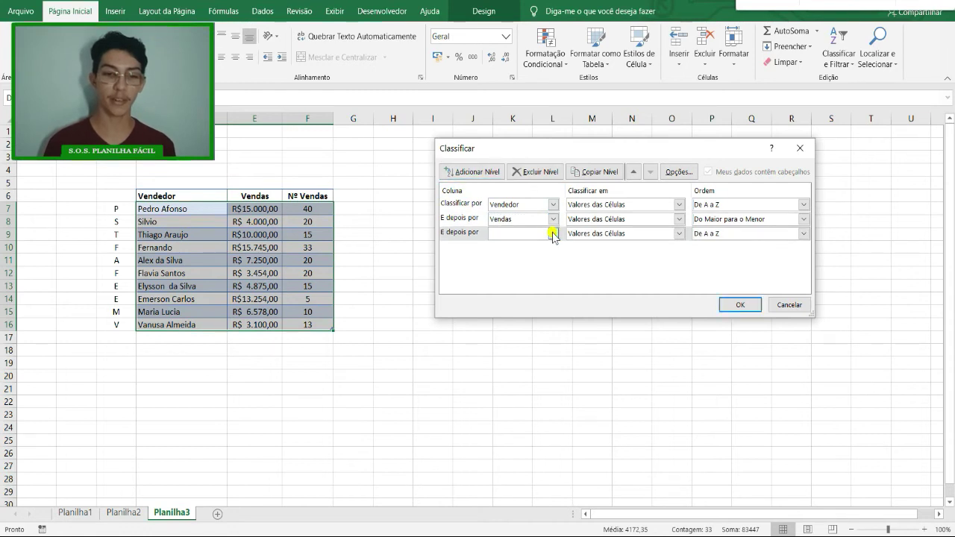
left_click(553, 234)
left_click(543, 264)
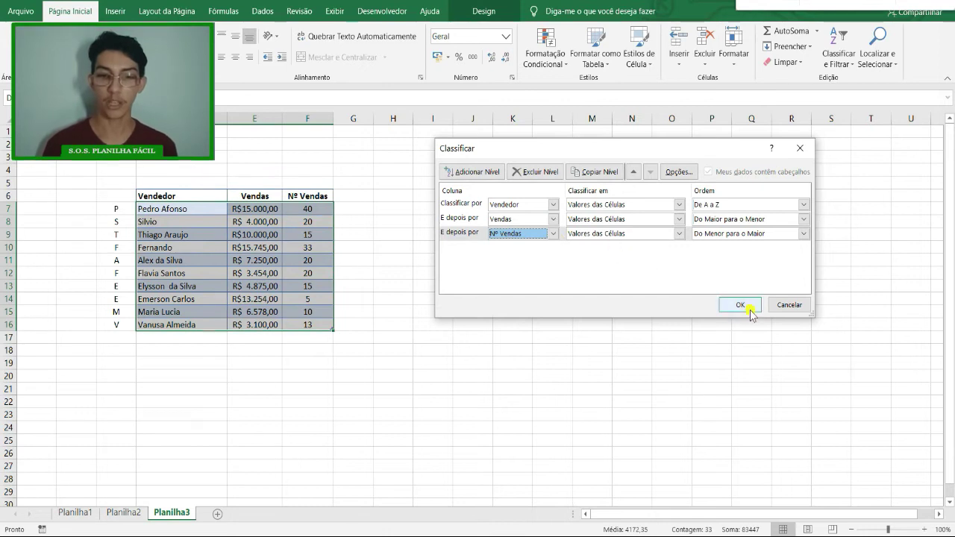
left_click(725, 238)
left_click(757, 246)
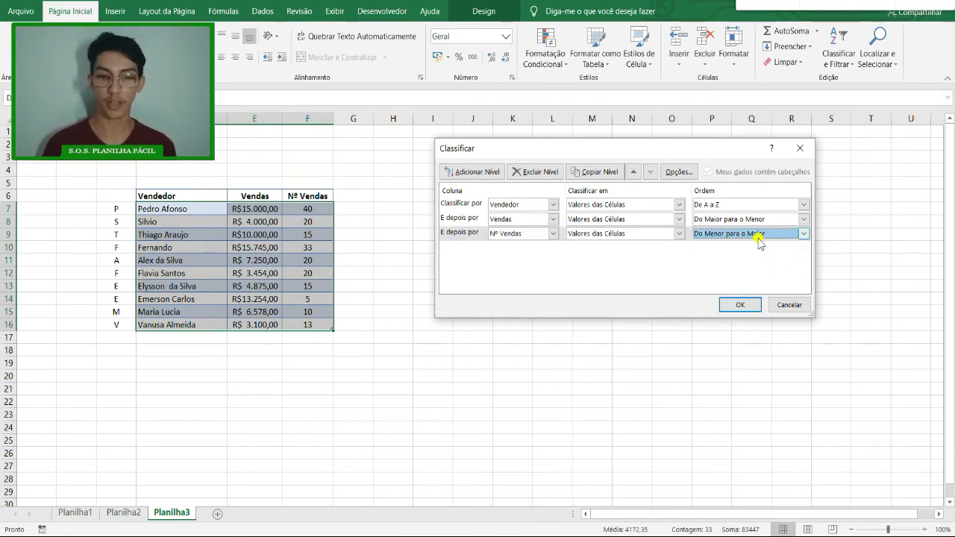
left_click(752, 306)
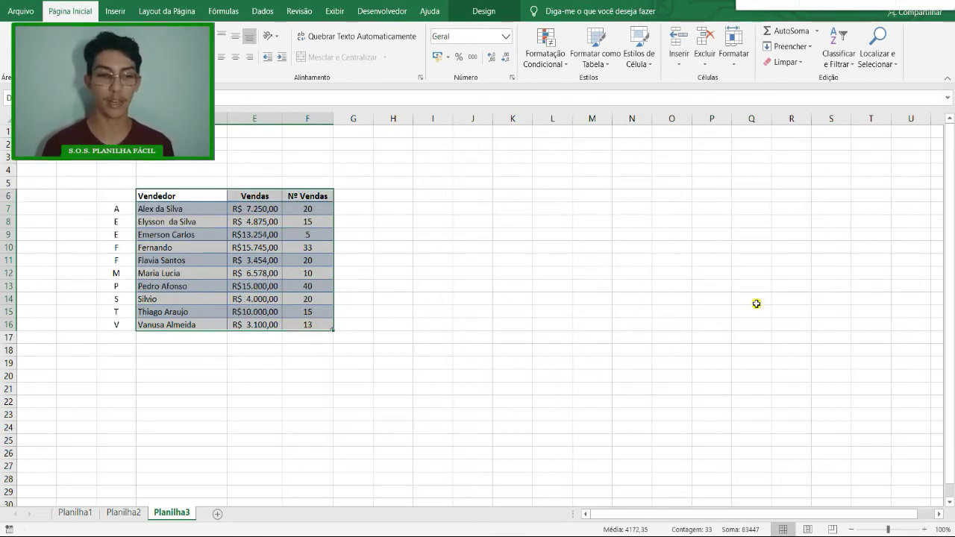
left_click(756, 303)
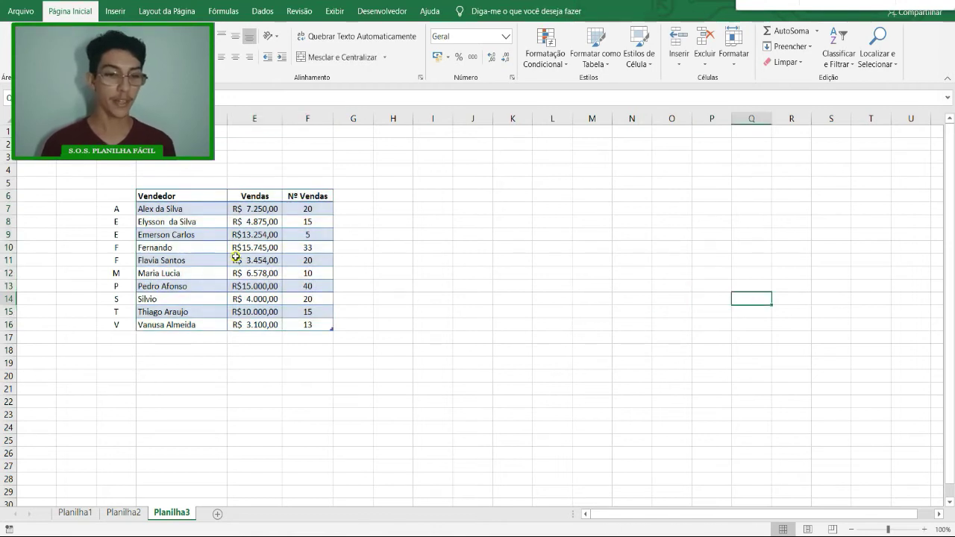
Step: Examine the order of the seller initials, the Vendas amounts and the Nº Vendas values in the sorted table
left_click(119, 209)
left_click(115, 238)
left_click(118, 275)
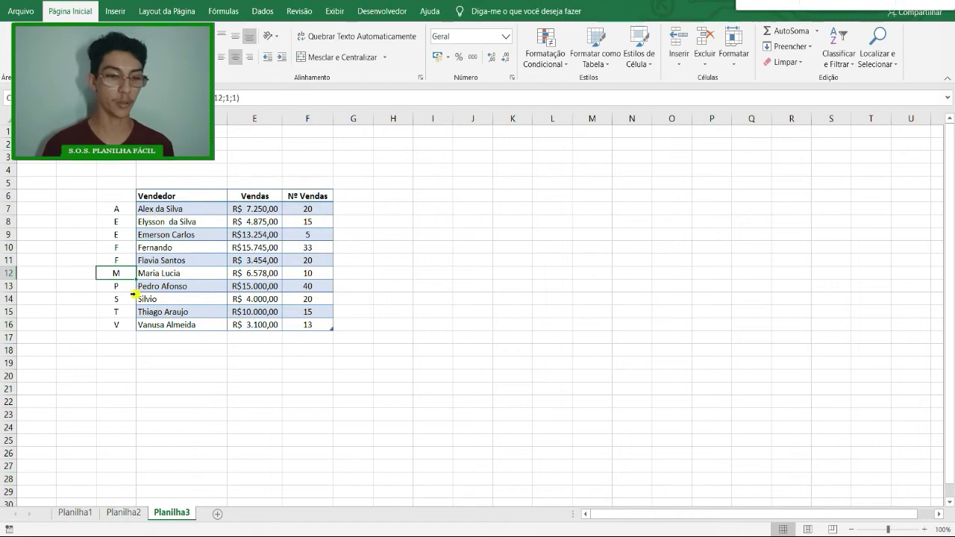
left_click(110, 211)
left_click(113, 275)
left_click(117, 338)
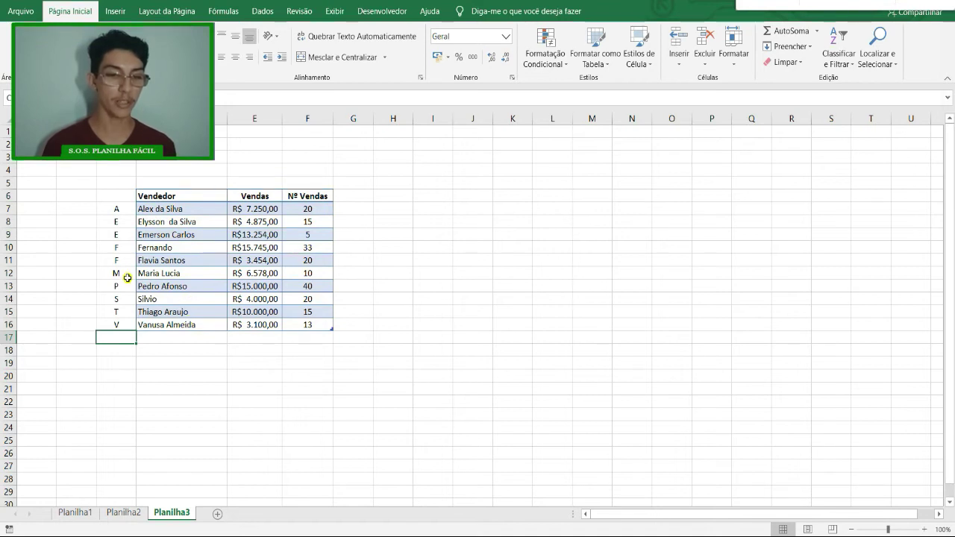
left_click(272, 207)
left_click_drag(274, 219, 273, 312)
left_click_drag(323, 207, 323, 323)
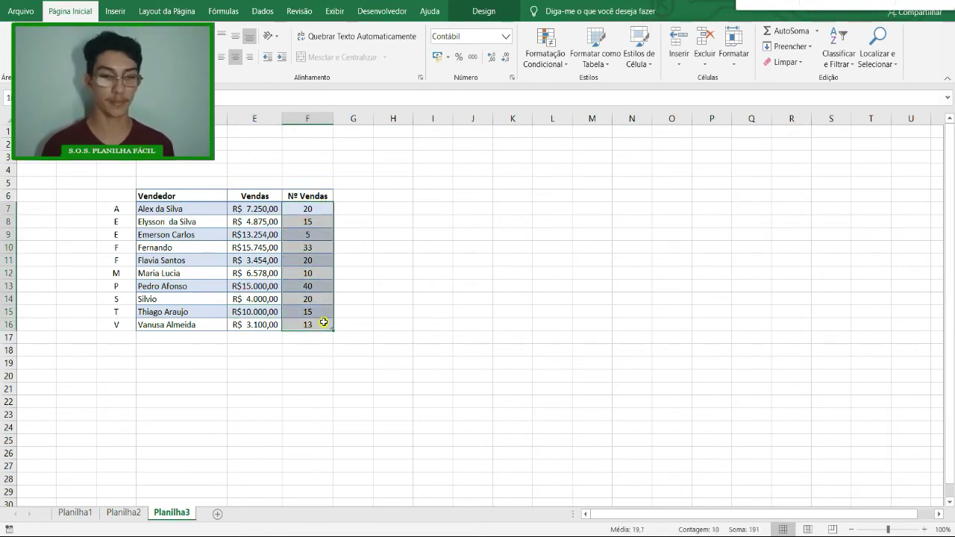
left_click(321, 234)
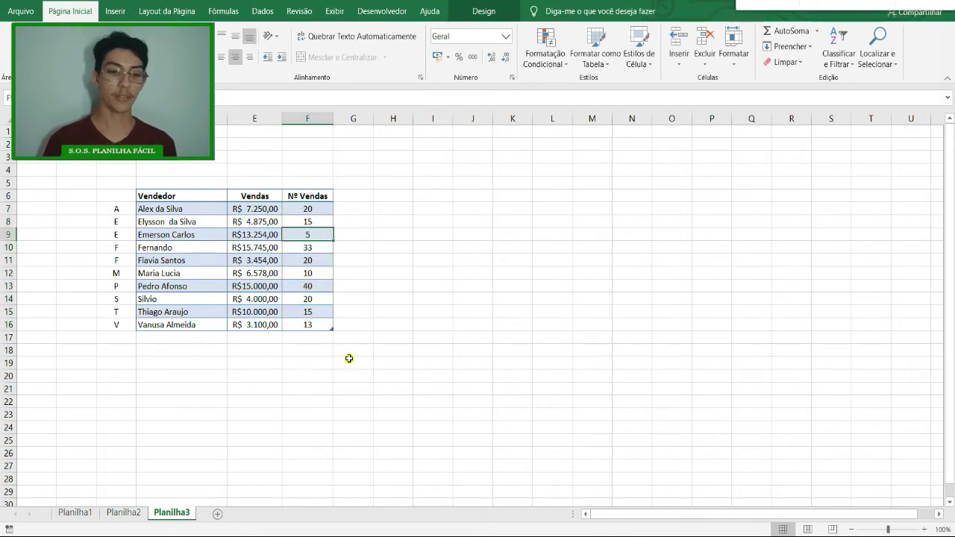
left_click(854, 74)
left_click(455, 220)
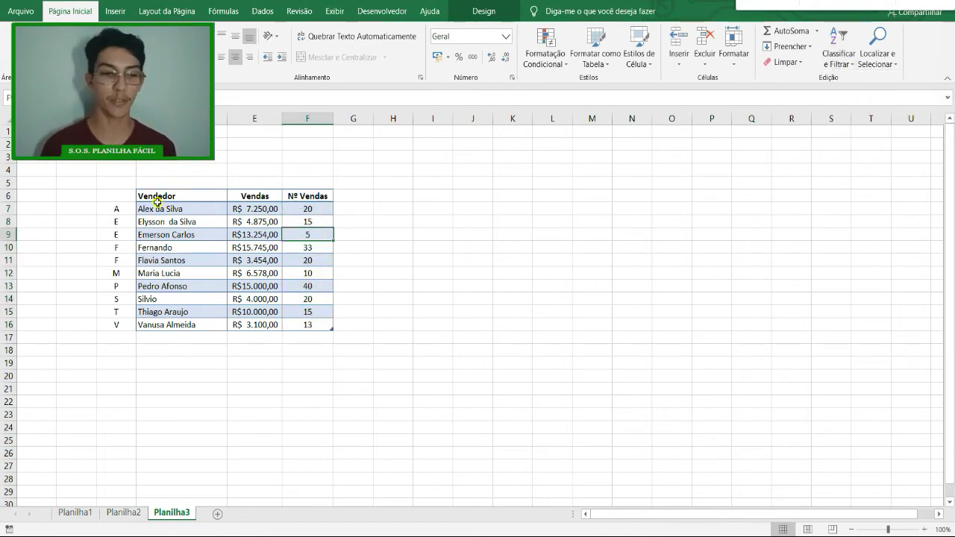
left_click(211, 187)
left_click(267, 195)
left_click(336, 195)
left_click(323, 195)
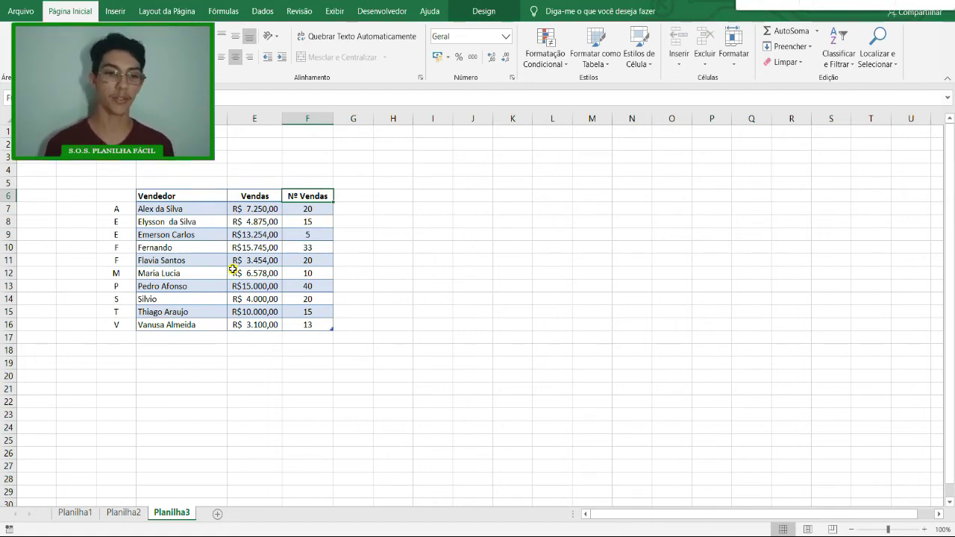
Step: Review the custom sort levels defined for the whole seller table, and leave the sort settings without changing them
left_click_drag(197, 197, 308, 323)
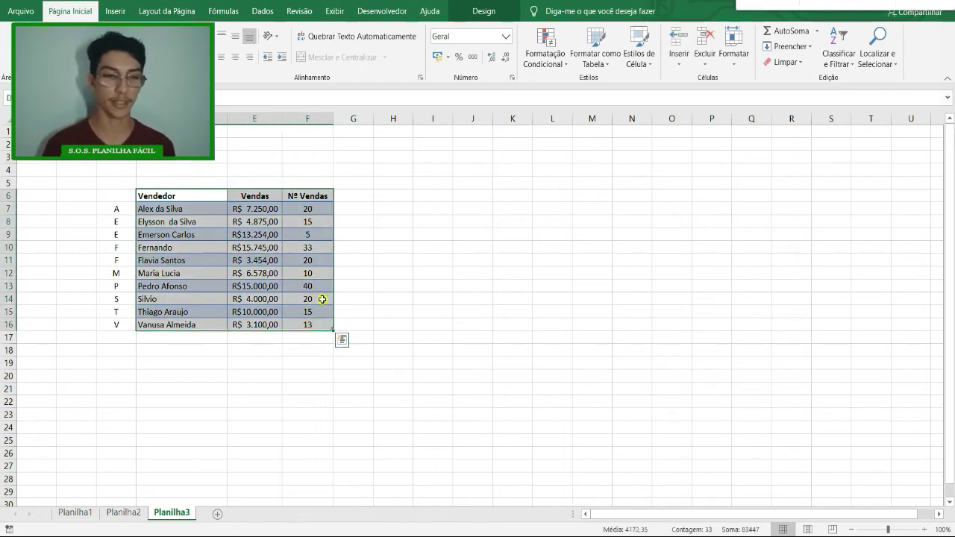
left_click(838, 58)
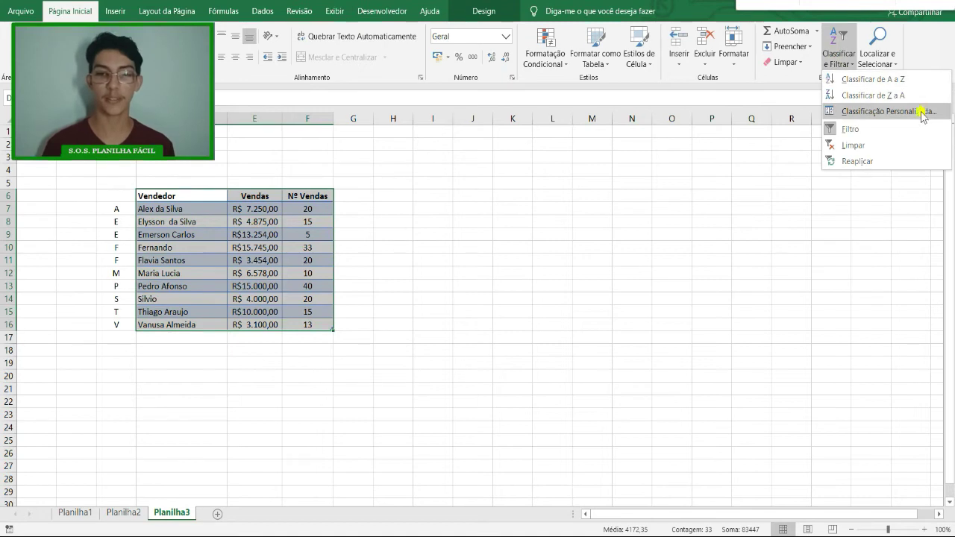
left_click(943, 111)
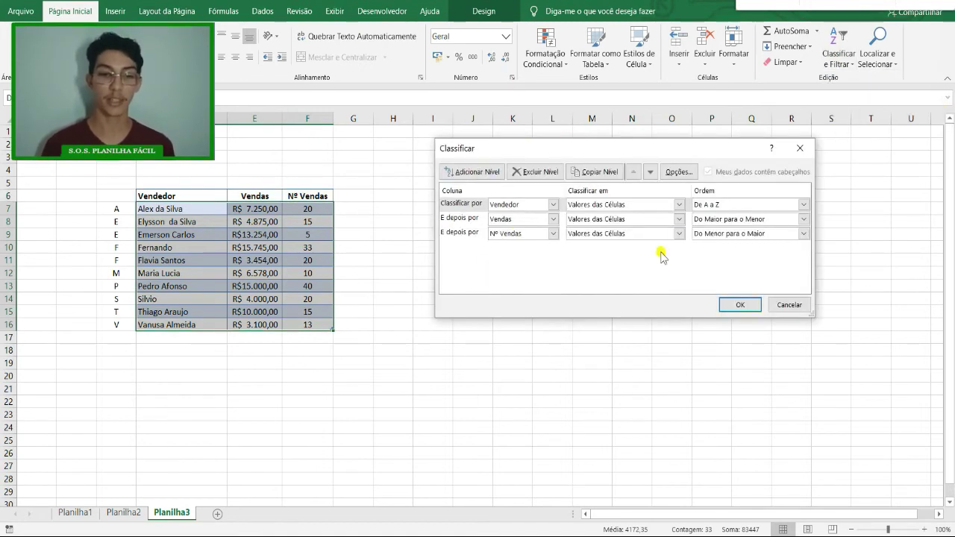
left_click(786, 309)
left_click(208, 339)
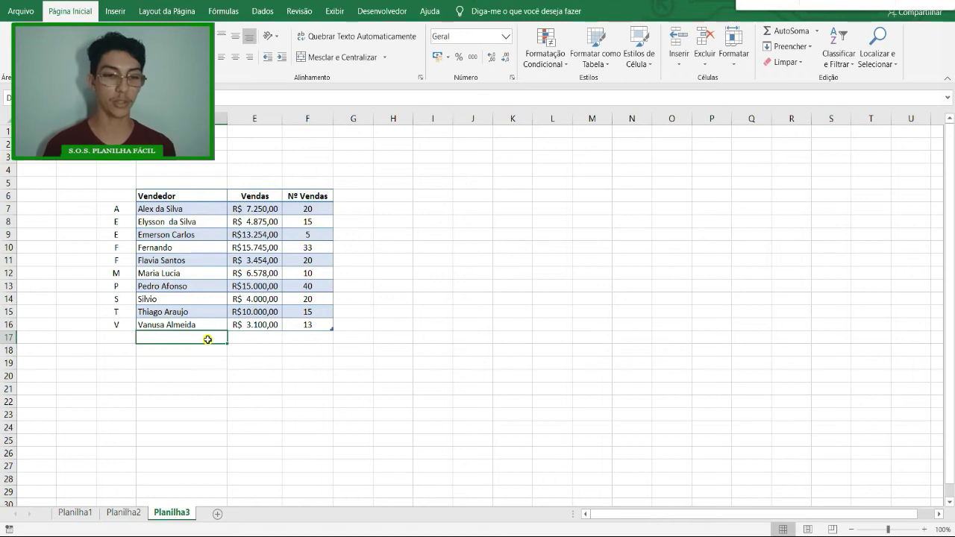
Step: Reapply the existing custom sort levels for Vendedor, Vendas and Nº Vendas to the whole seller table
left_click(227, 208)
key("ctrl+shift+Down")
key("shift+Right")
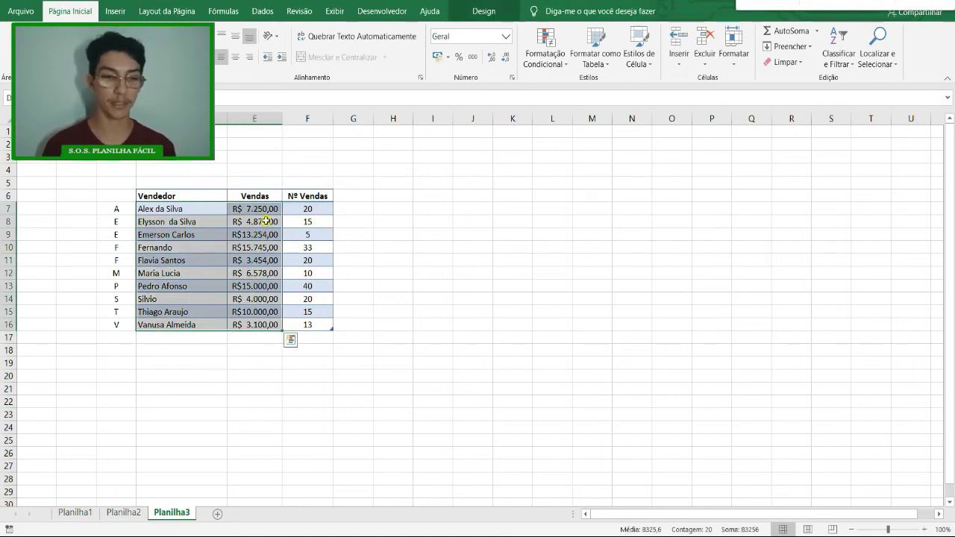
left_click_drag(192, 198, 314, 326)
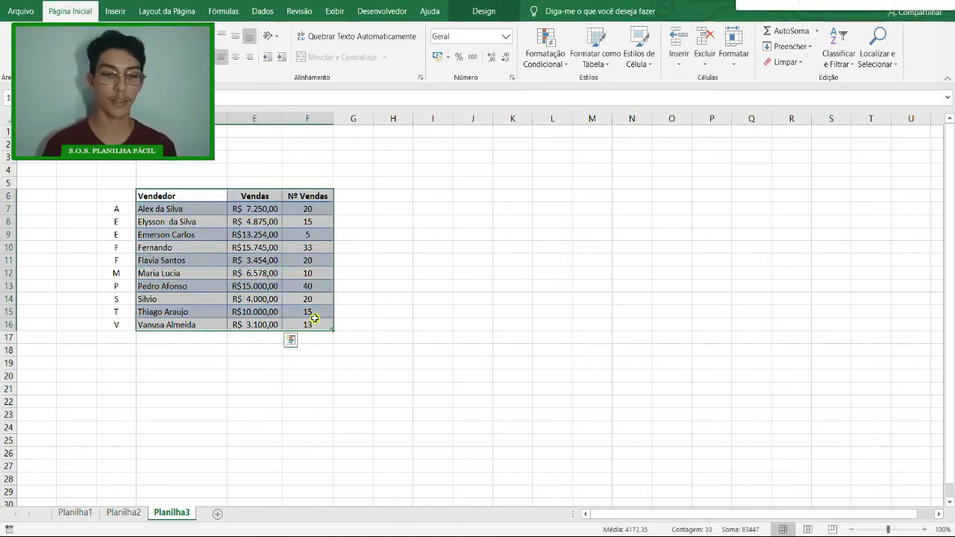
left_click(839, 58)
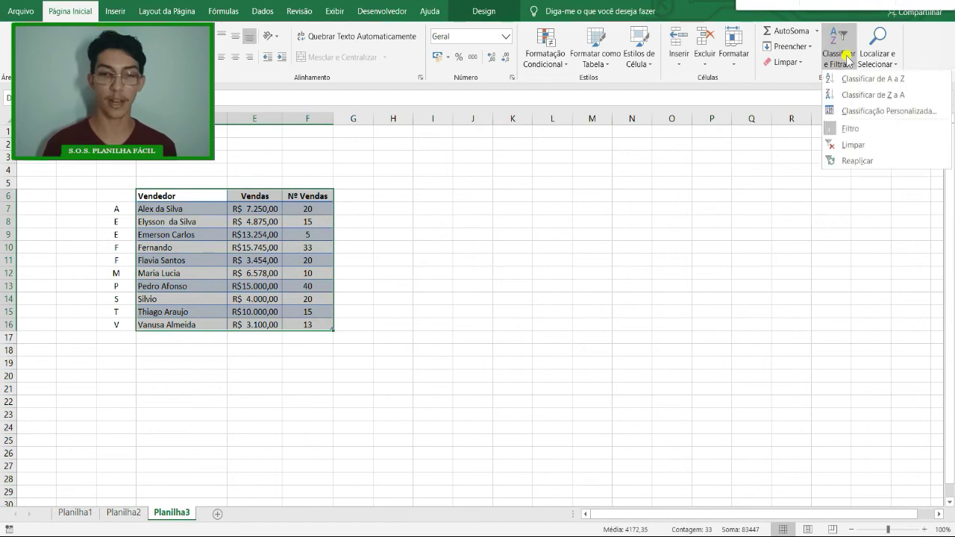
left_click(881, 111)
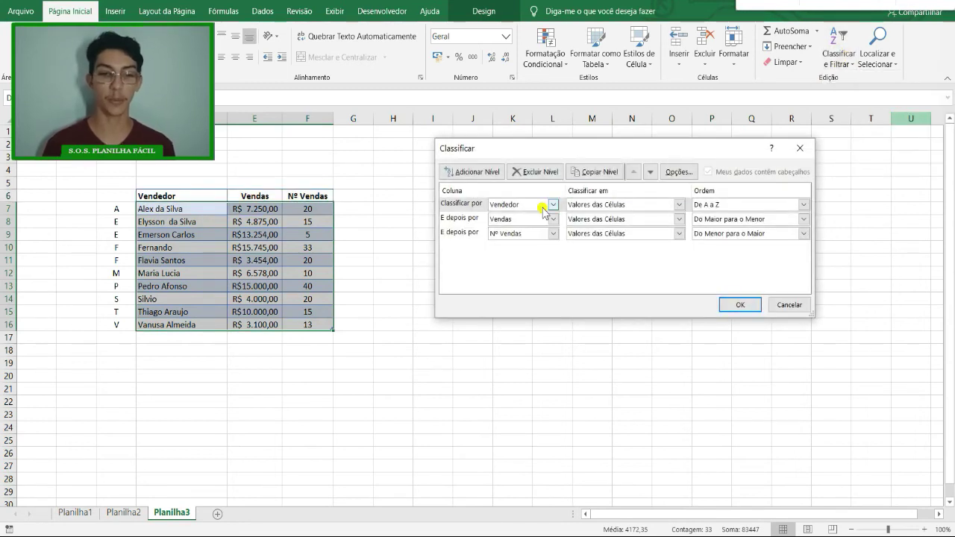
left_click(755, 305)
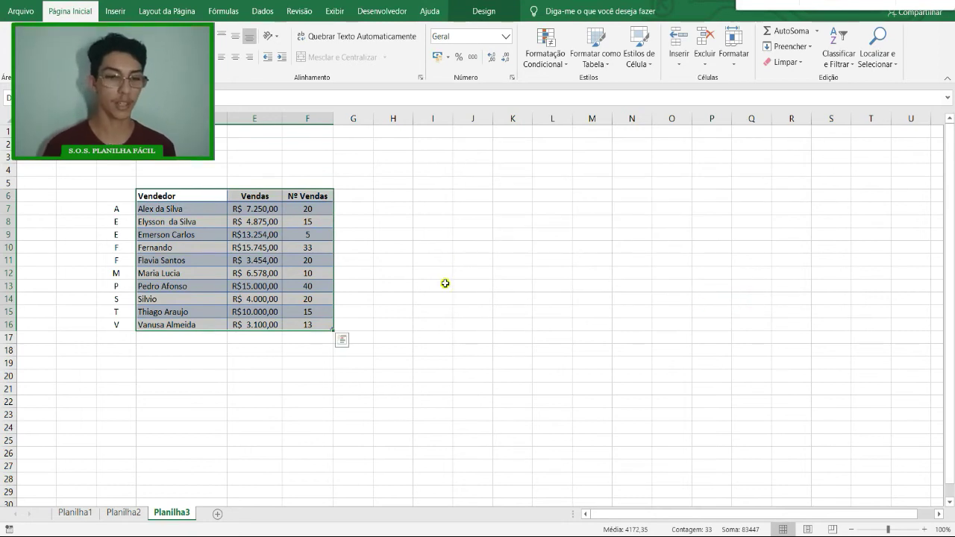
left_click(444, 259)
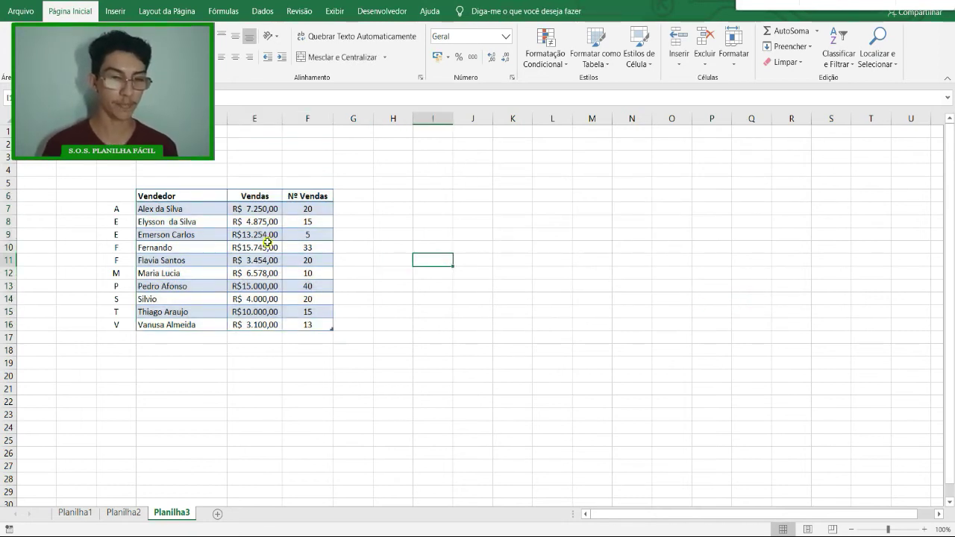
Step: Add a seller row directly below the table with the seller's first name, Vendas of 7500 and Nº Vendas of 20
left_click(167, 336)
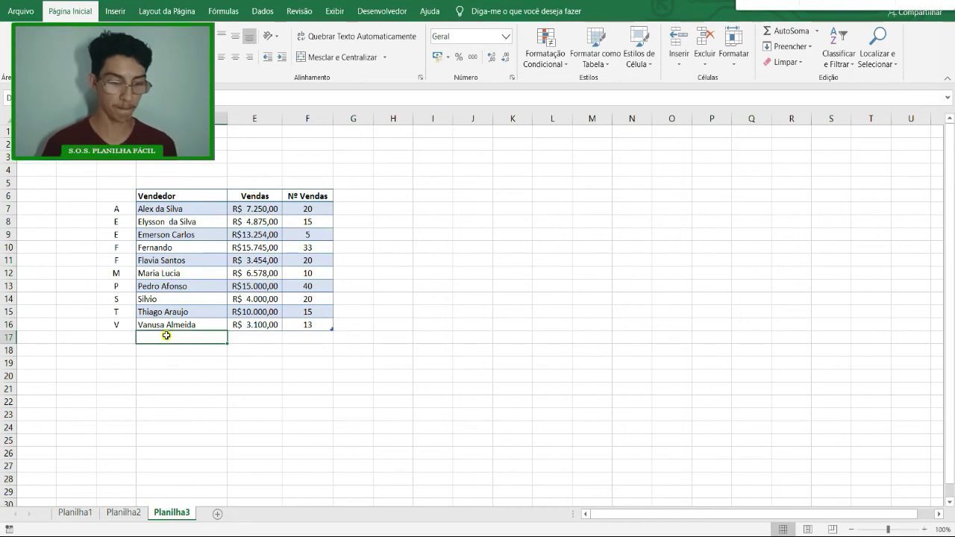
type("Andre")
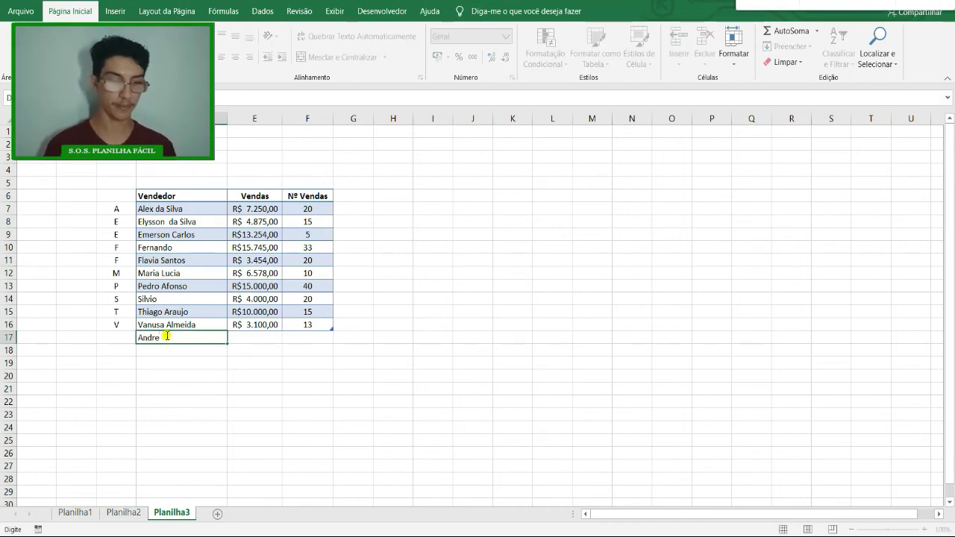
key("Return")
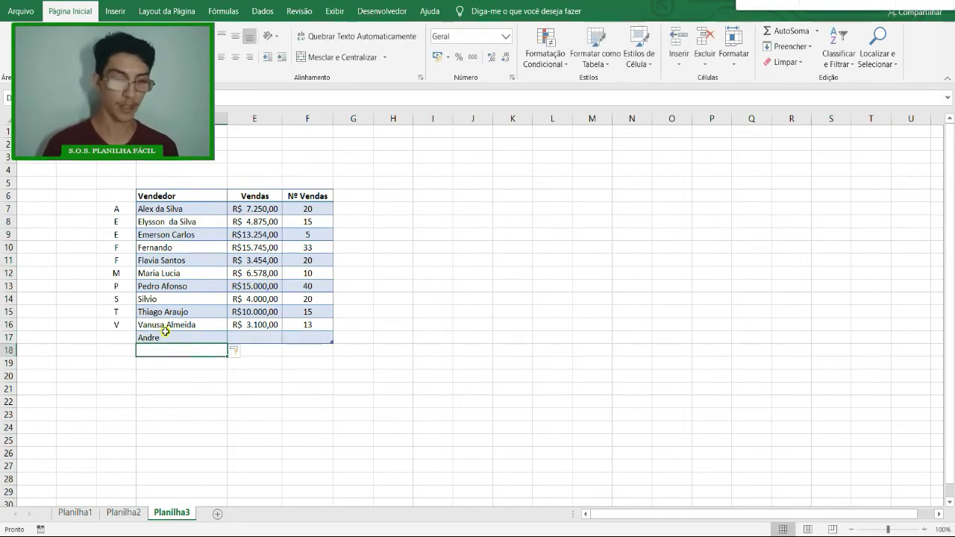
left_click(259, 338)
type("7250")
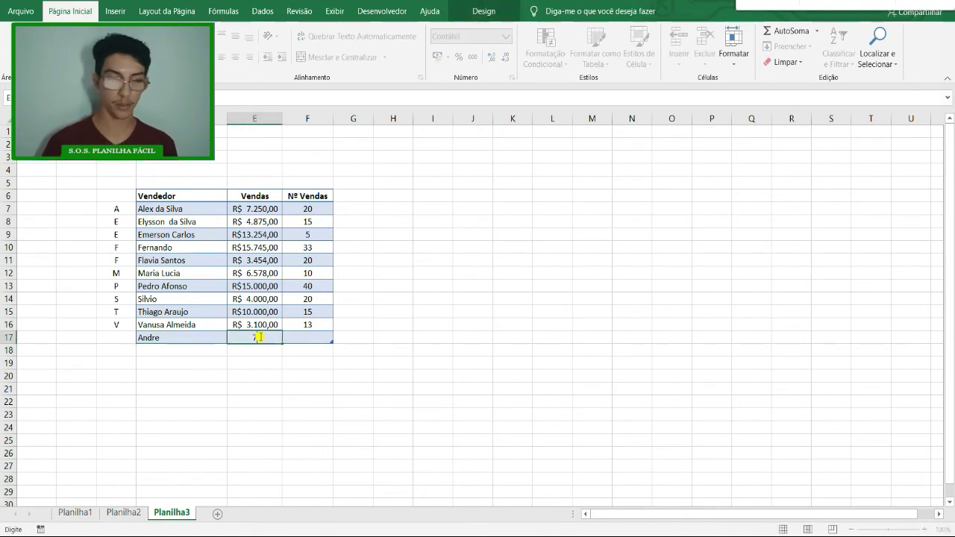
key("Tab")
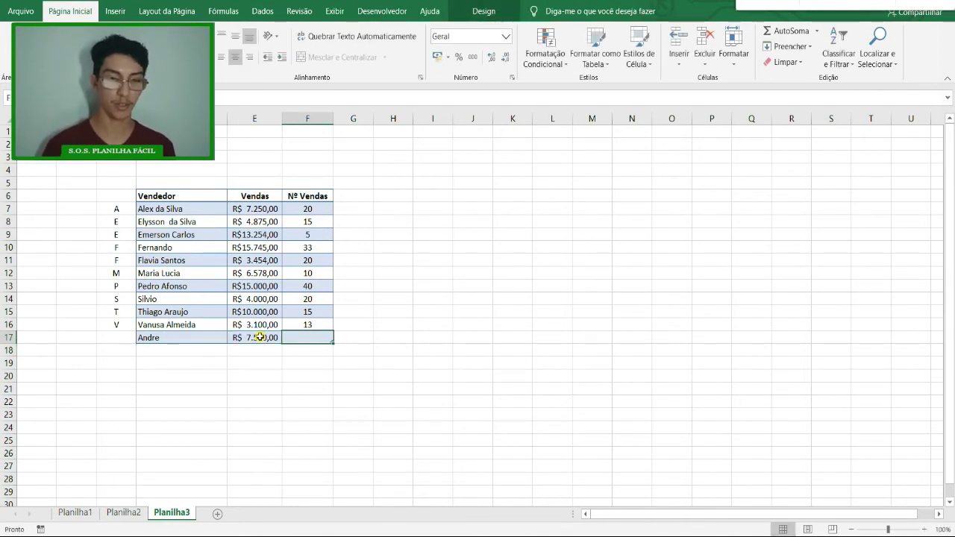
type("20")
key("Return")
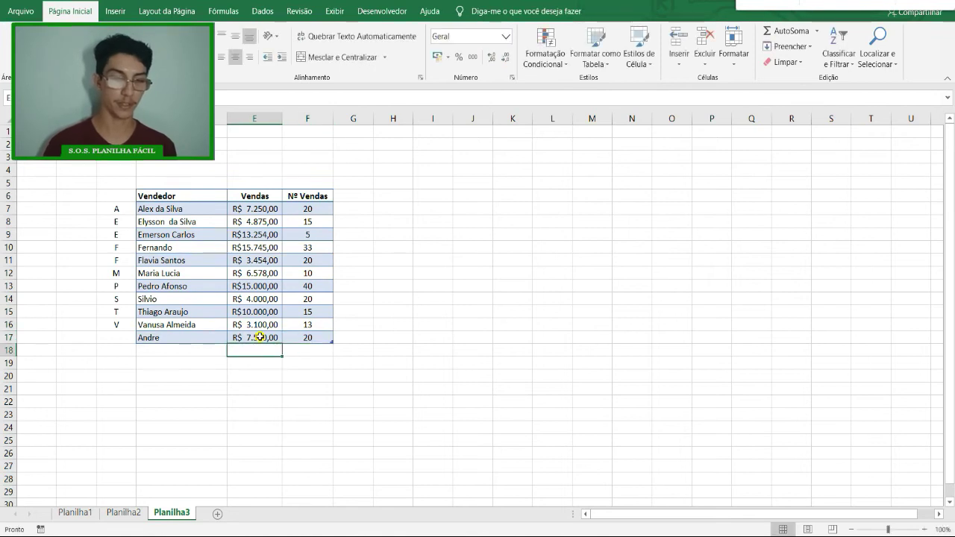
Step: Sort the whole table, including the new row, using the existing custom levels for Vendedor, Vendas and Nº Vendas
left_click_drag(198, 196, 313, 337)
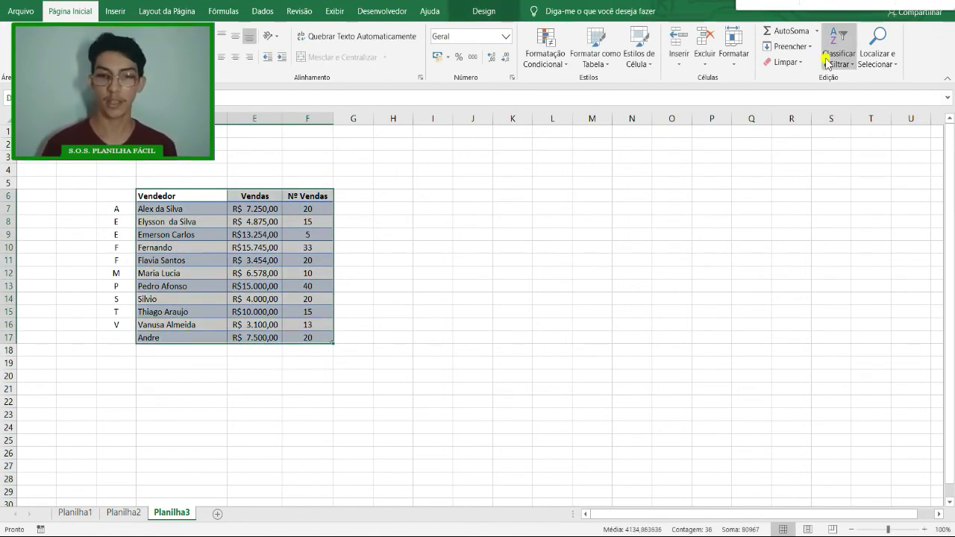
left_click(827, 65)
left_click(821, 112)
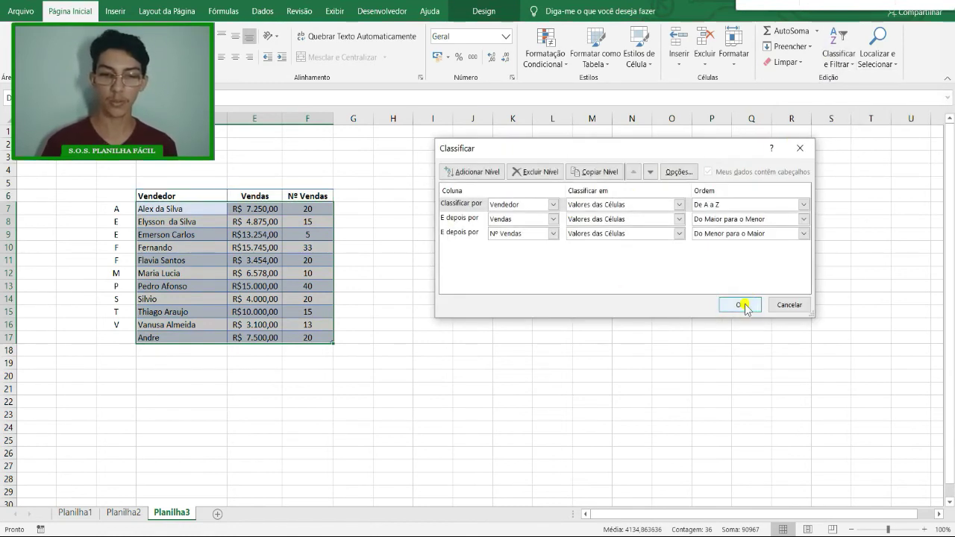
left_click(743, 306)
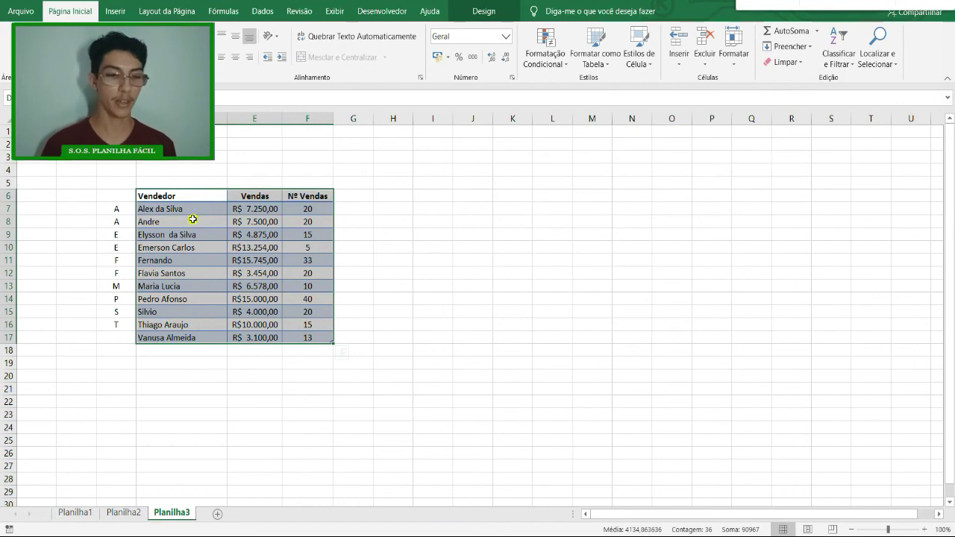
Step: Check the new seller's position in the sorted table, and select the whole table with its headers
left_click(193, 219)
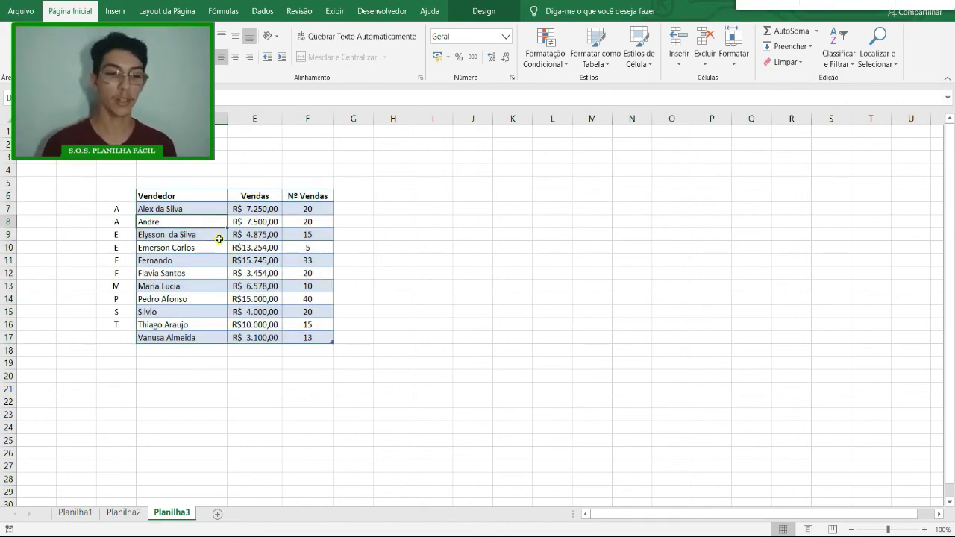
left_click(489, 236)
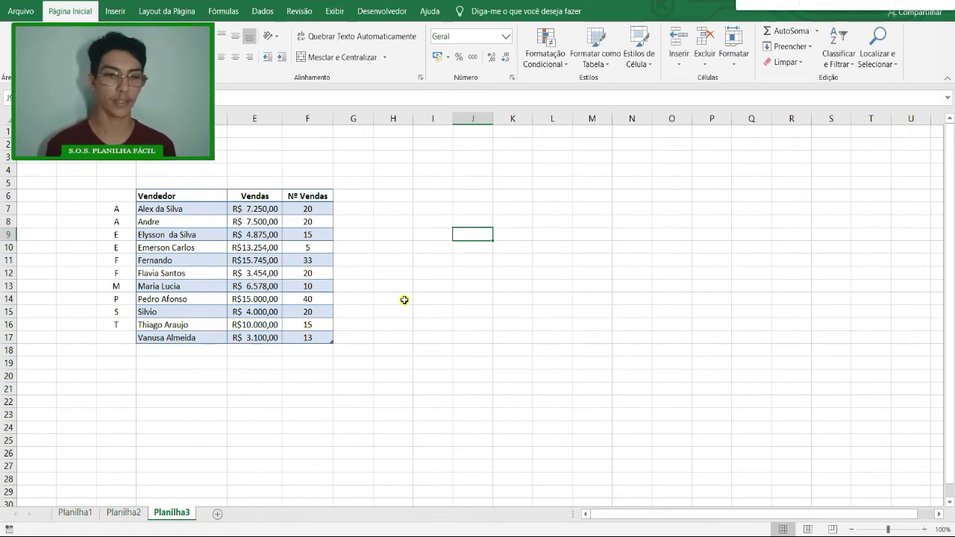
left_click_drag(207, 196, 304, 335)
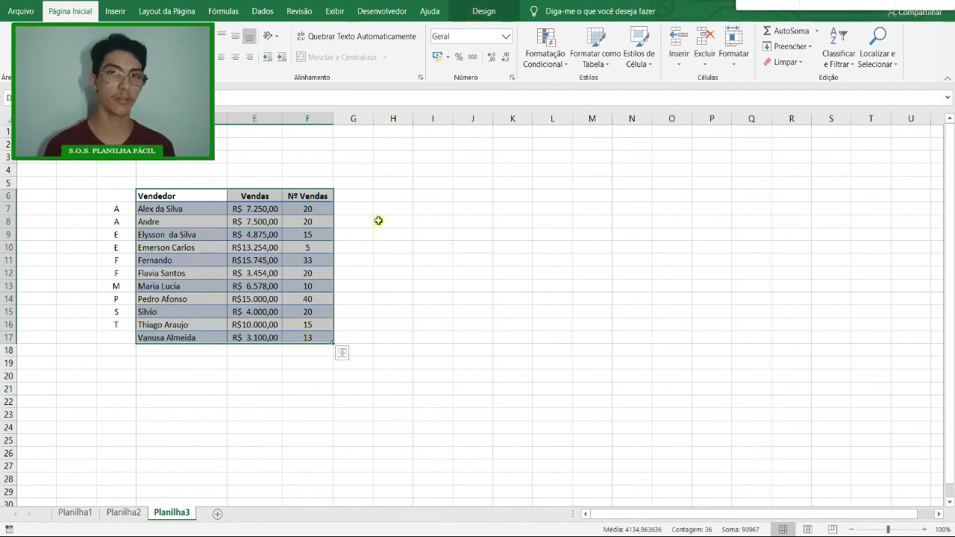